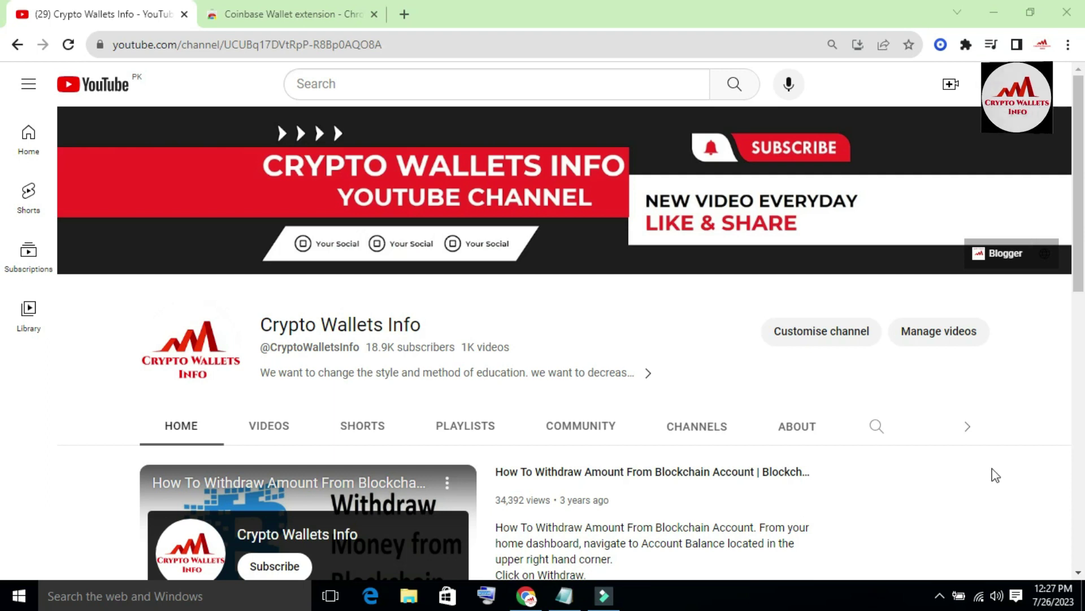
# Scroll the Crypto Wallets Info channel and open its Videos list of Coinbase Wallet and BRC-20 uploads.
pyautogui.scroll(-1, 1057, 373)
pyautogui.scroll(-5, 1058, 373)
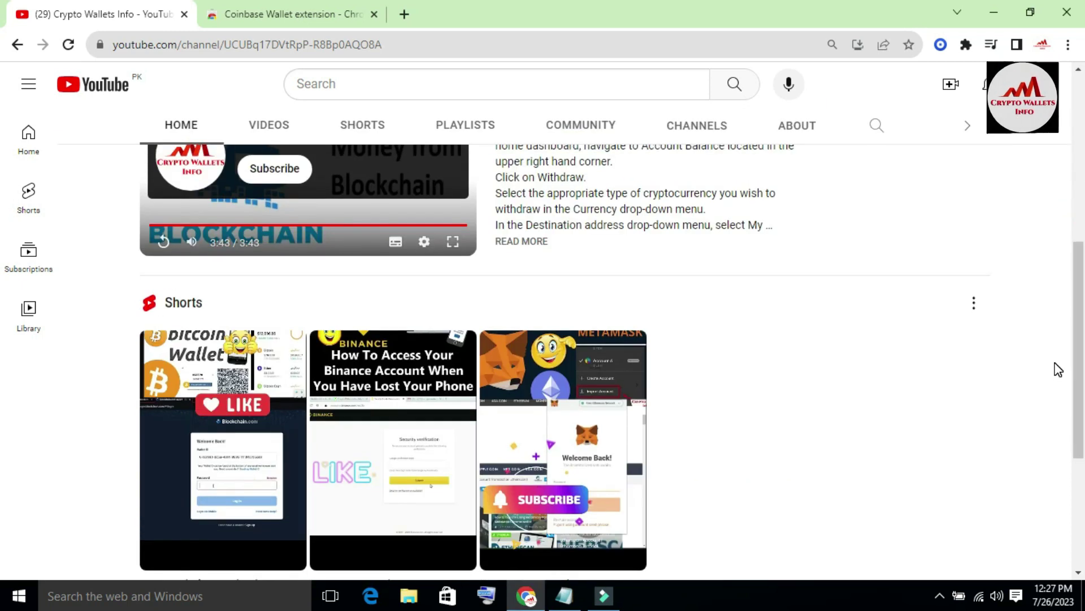
pyautogui.scroll(-4, 3, 356)
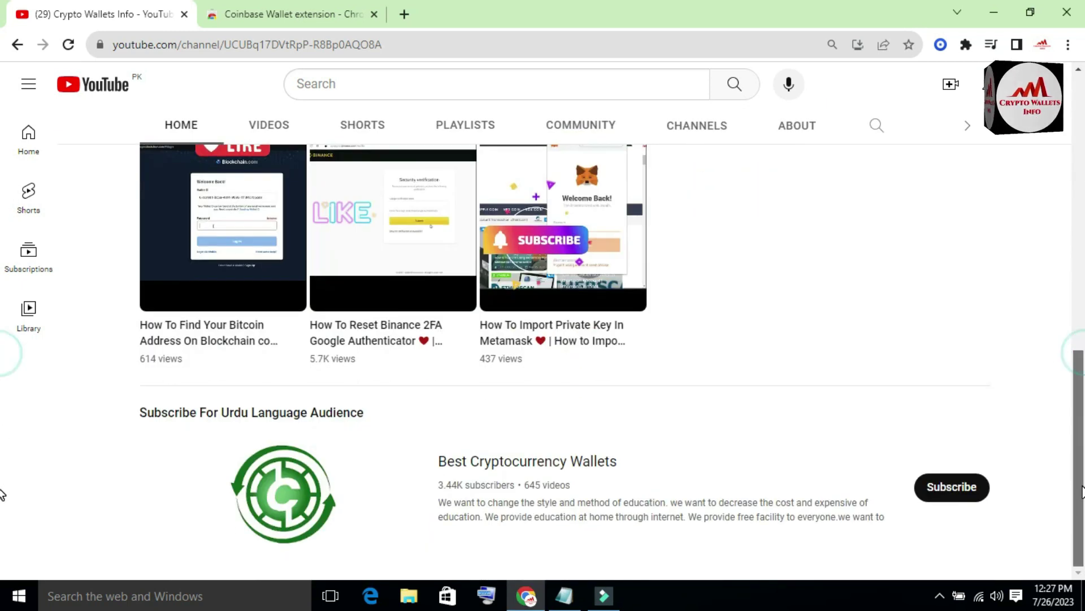
pyautogui.moveTo(1081, 495); pyautogui.dragTo(1083, 250)
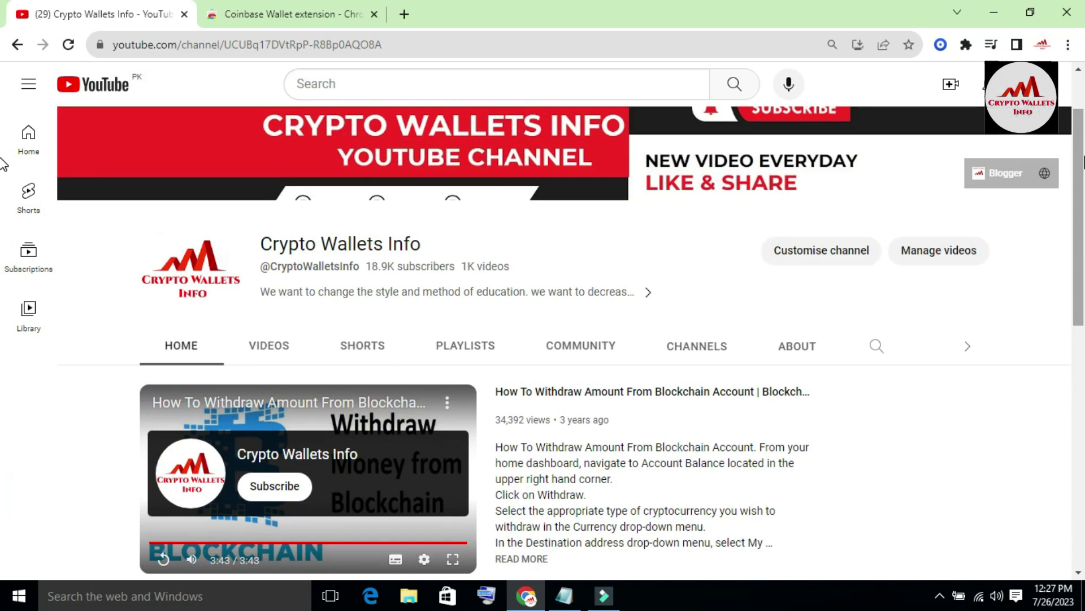
pyautogui.moveTo(1081, 175); pyautogui.dragTo(1081, 164)
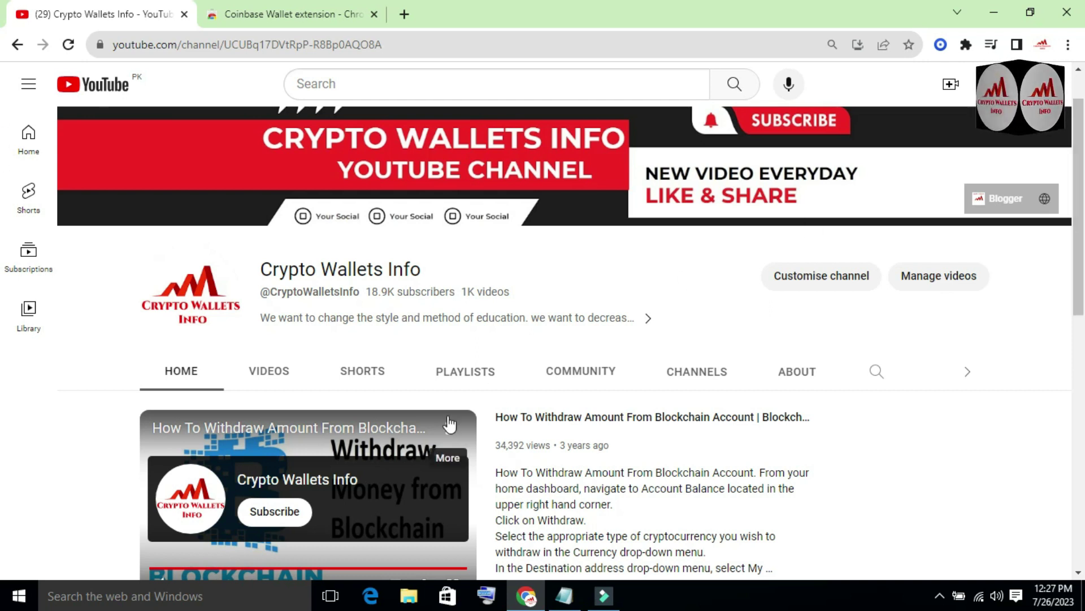
pyautogui.click(259, 368)
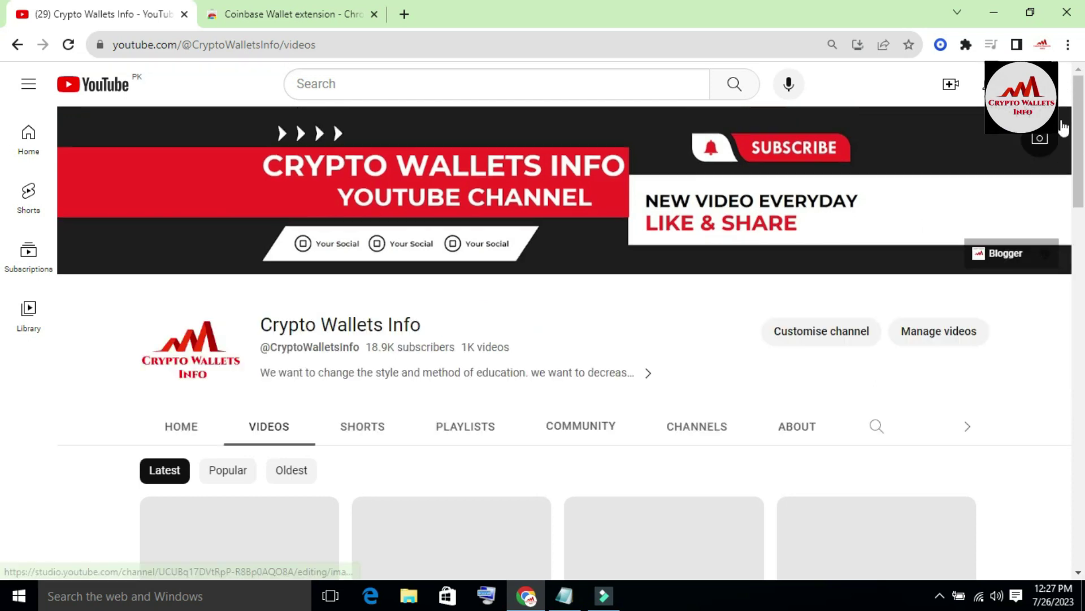
pyautogui.scroll(-5, 3, 170)
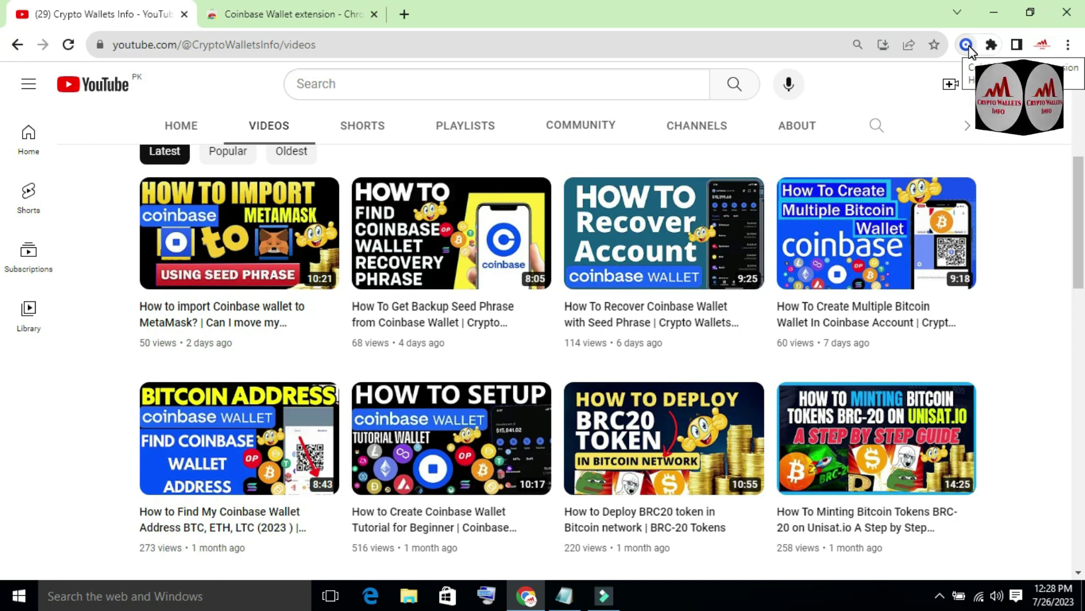
pyautogui.click(968, 47)
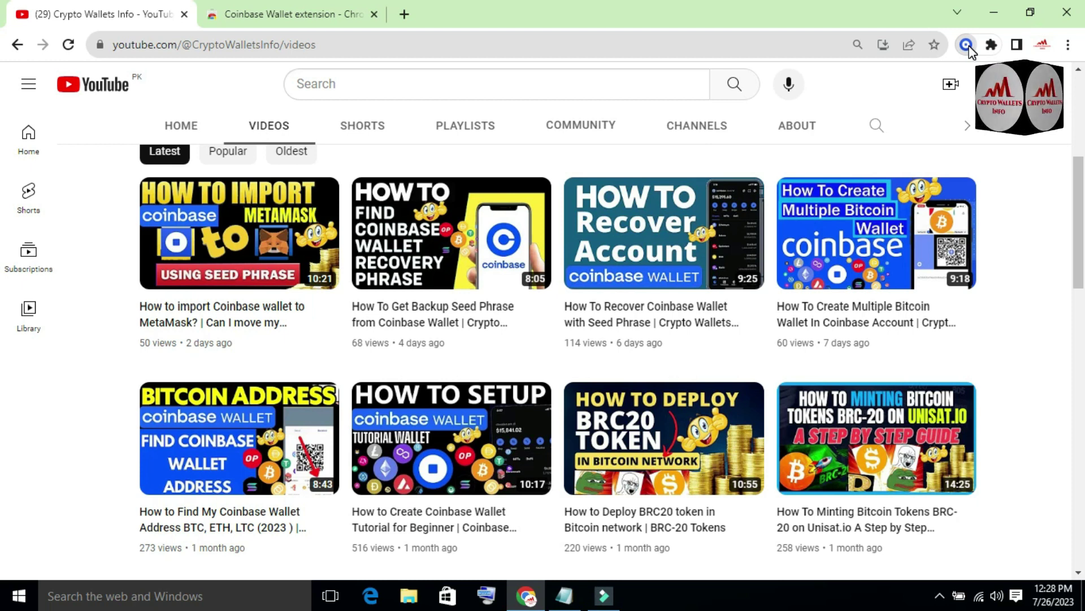
# Enter the wallet password at the unlock screen, then replace the rejected entry with a retyped password.
pyautogui.click(967, 45)
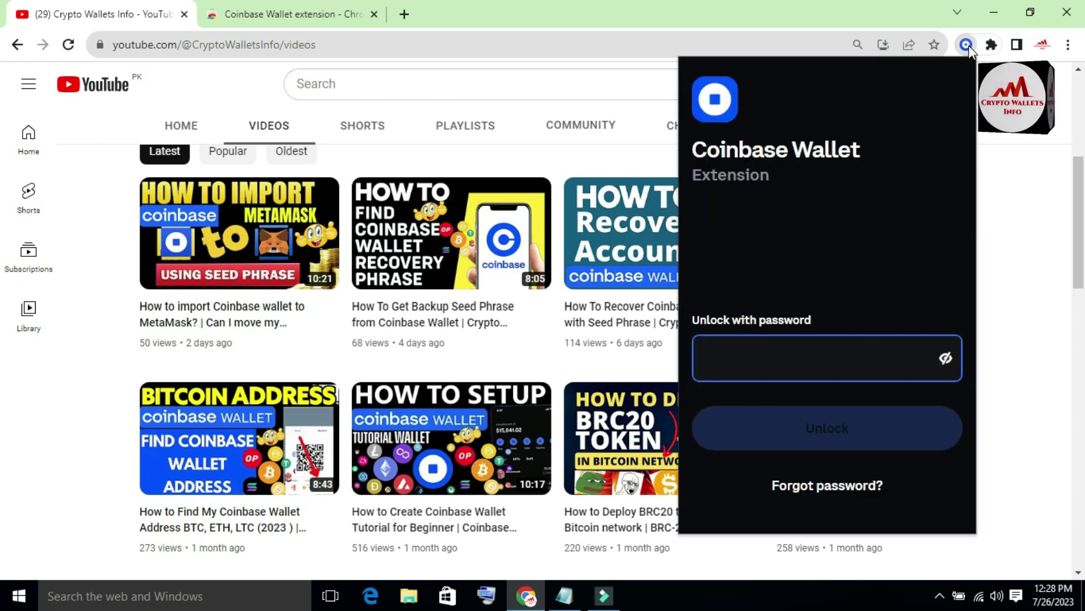
pyautogui.write('********')
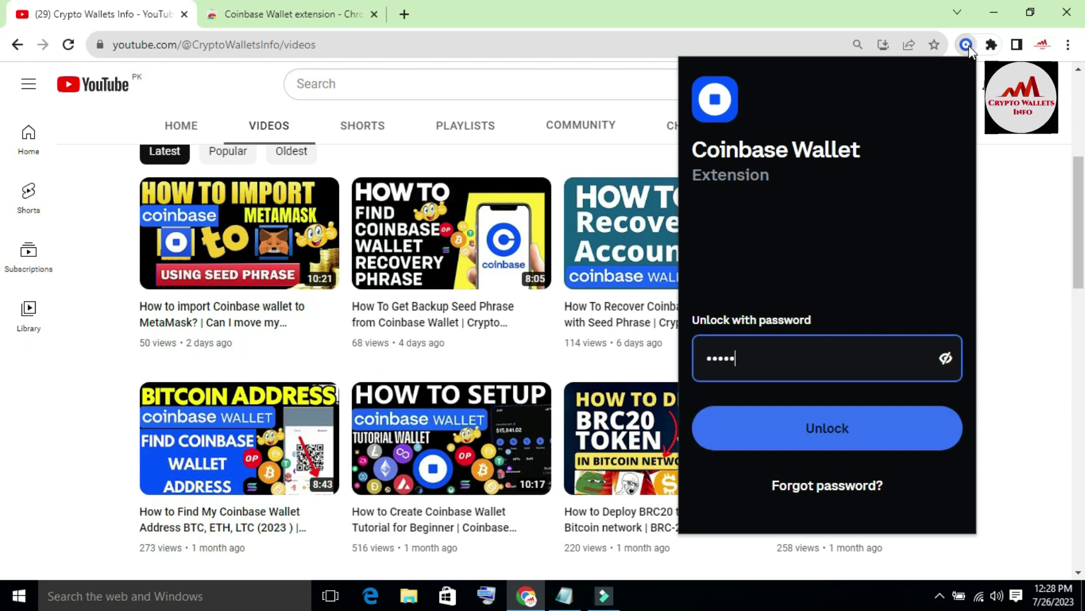
pyautogui.write('******')
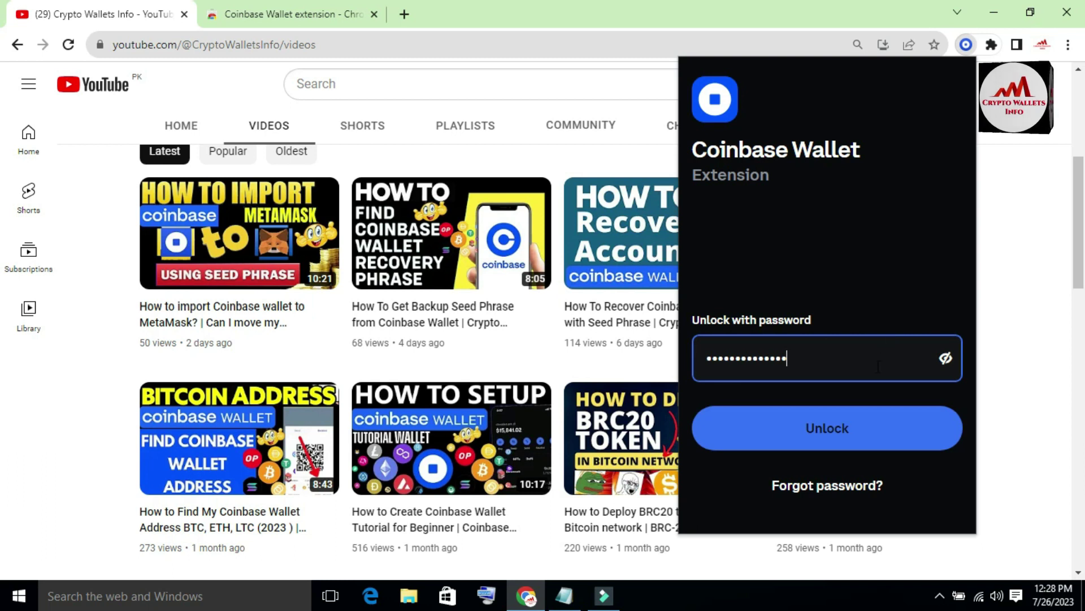
pyautogui.click(852, 434)
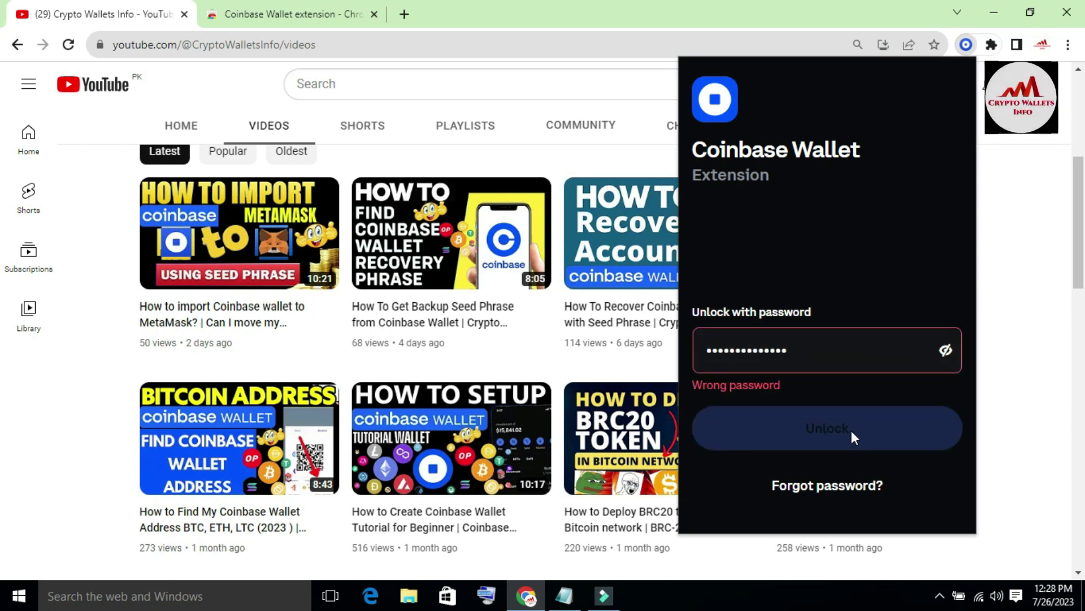
pyautogui.click(795, 355)
pyautogui.hotkey('ctrl', 'a')
pyautogui.write('•••••••••••')
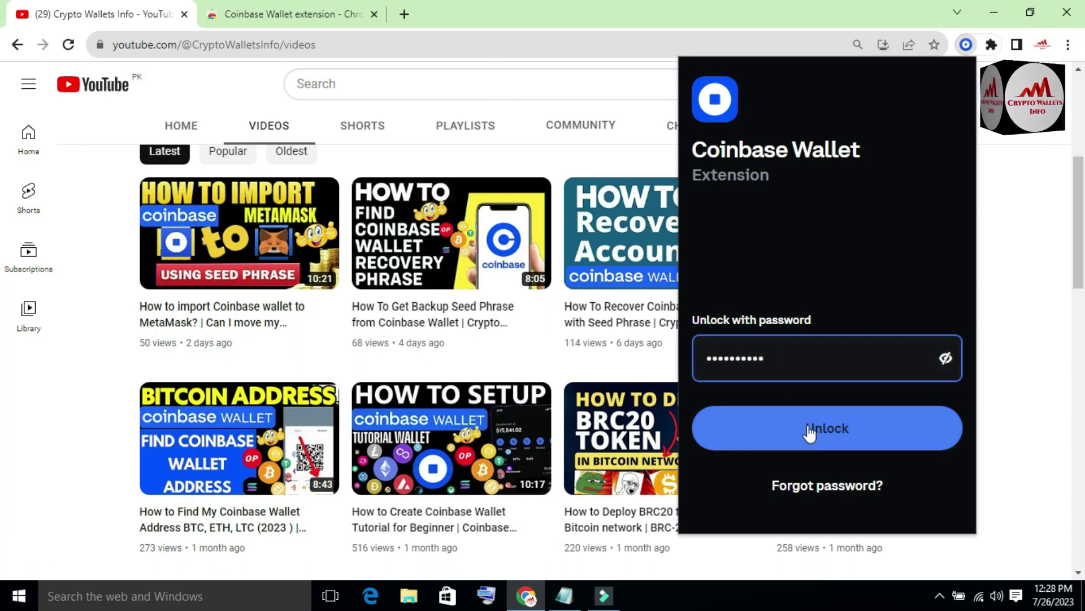
pyautogui.click(876, 450)
# Retry unlocking, get the Wrong password error, and go to the Forgot password? page.
pyautogui.click(848, 434)
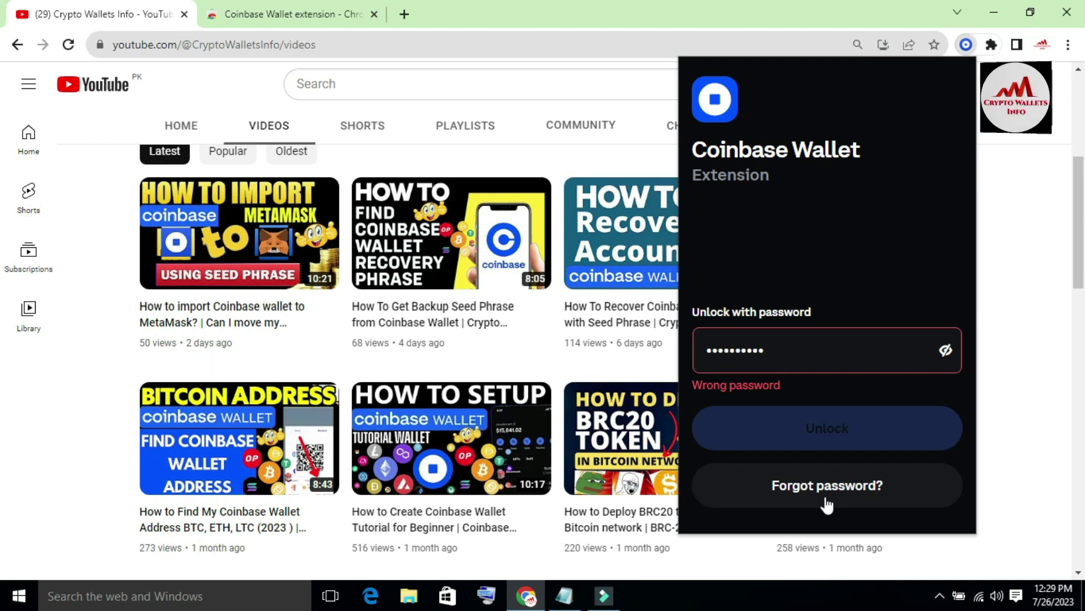
pyautogui.click(802, 473)
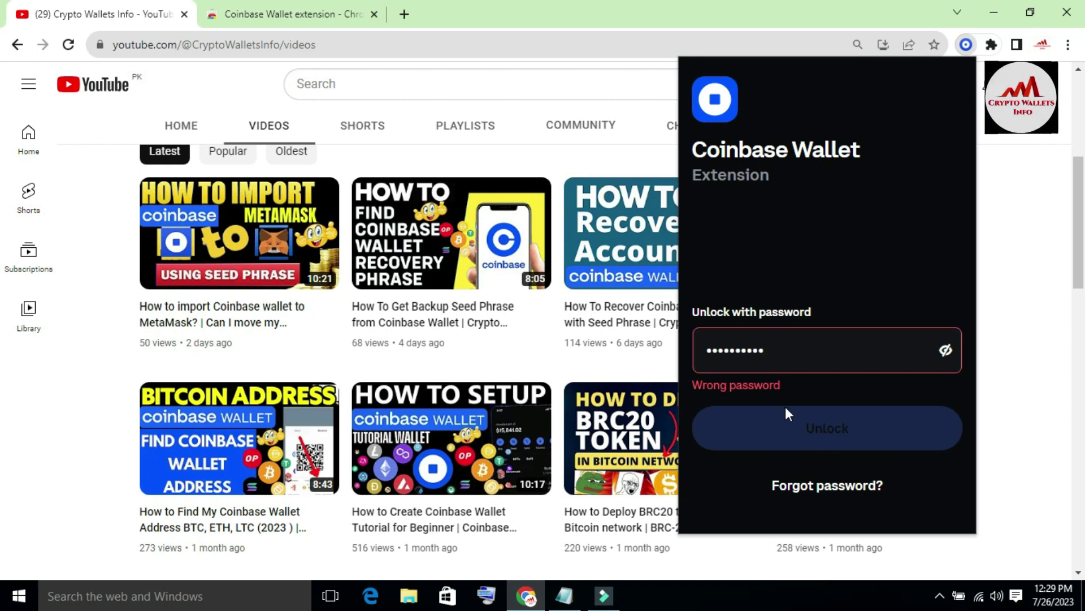
pyautogui.click(818, 496)
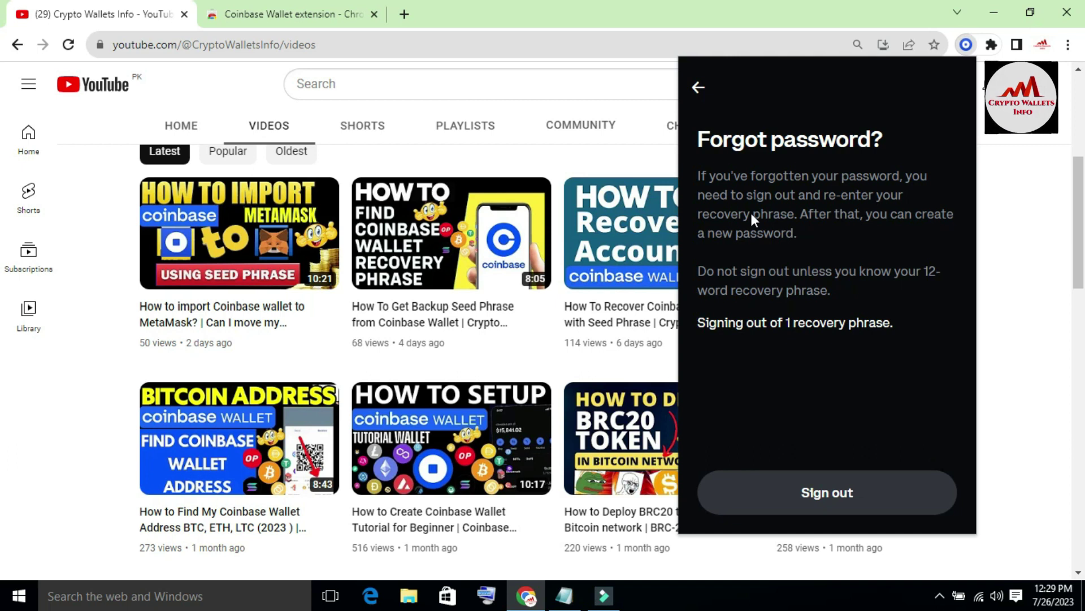
# Switch to the Notepad note holding the saved recovery phrase.
pyautogui.click(566, 596)
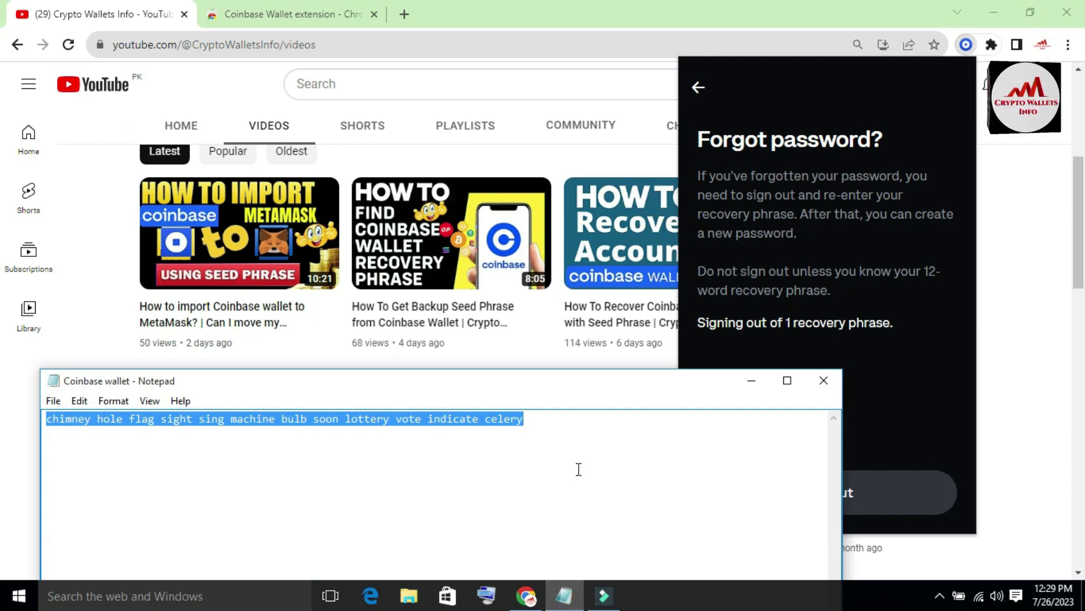
# Check the recovery phrase in the Notepad note, then go back to the wallet's Forgot password page.
pyautogui.click(569, 436)
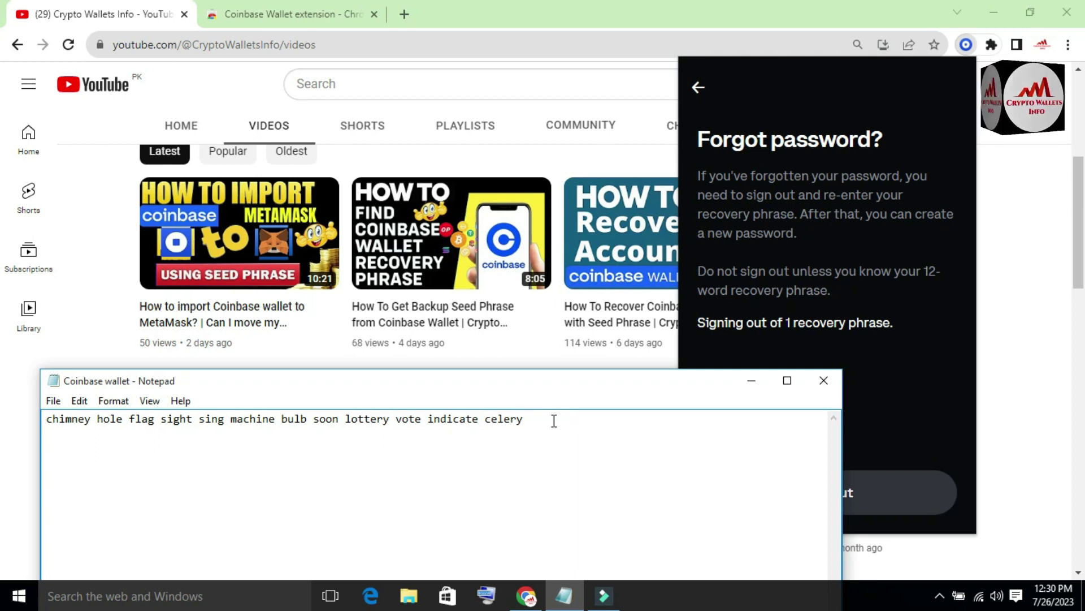
pyautogui.click(713, 338)
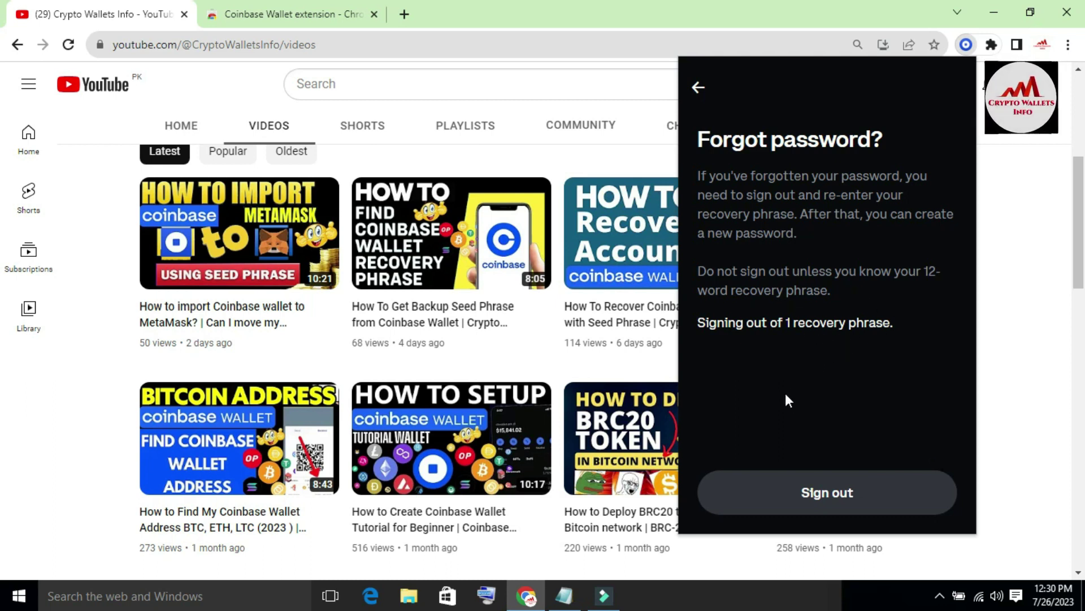
# Tick 'I've saved my recovery phrase' and sign out of Coinbase Wallet.
pyautogui.click(844, 496)
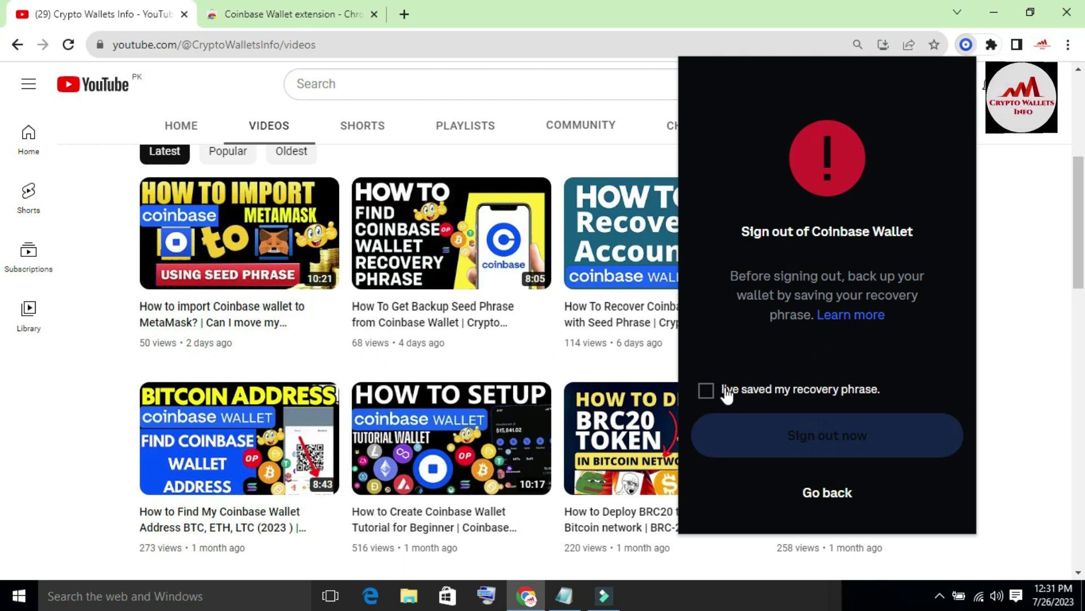
pyautogui.click(706, 389)
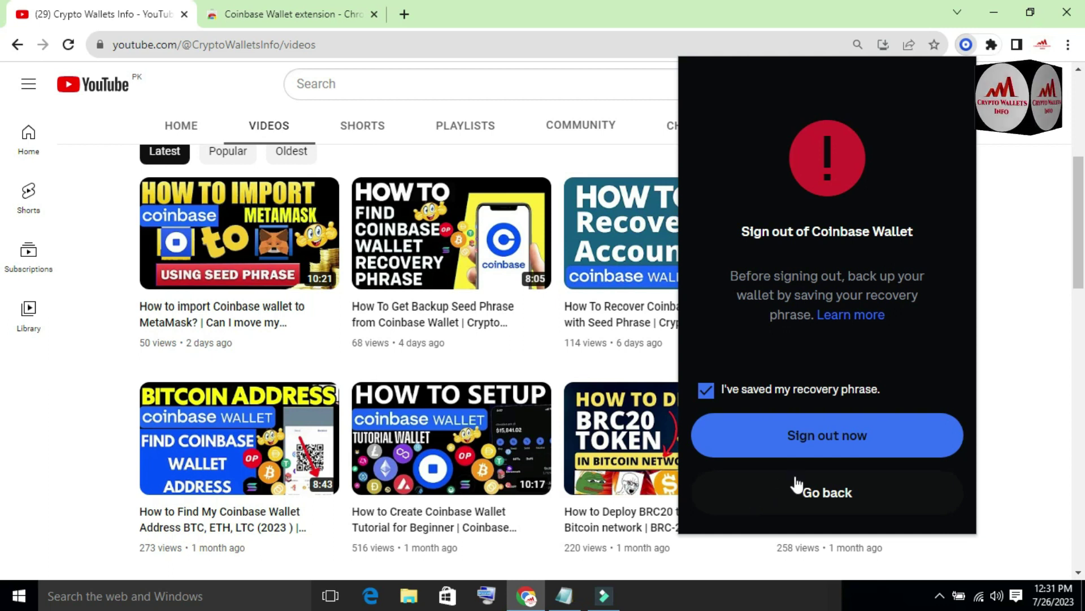
pyautogui.click(824, 440)
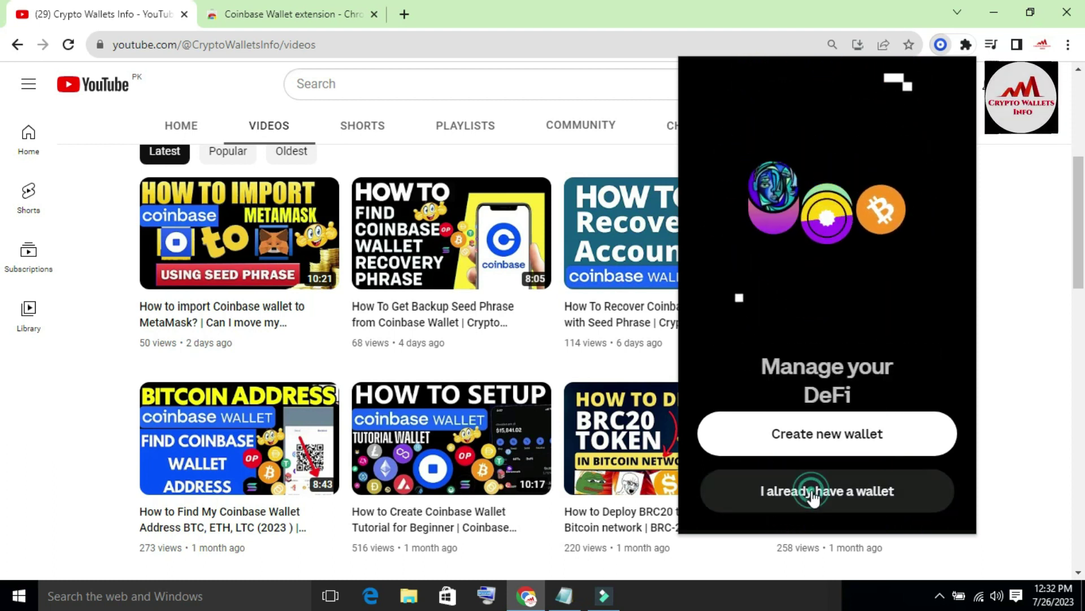
# Choose 'I already have a wallet', glance at mobile-app linking, and return to the existing-wallet options.
pyautogui.click(812, 493)
pyautogui.click(812, 495)
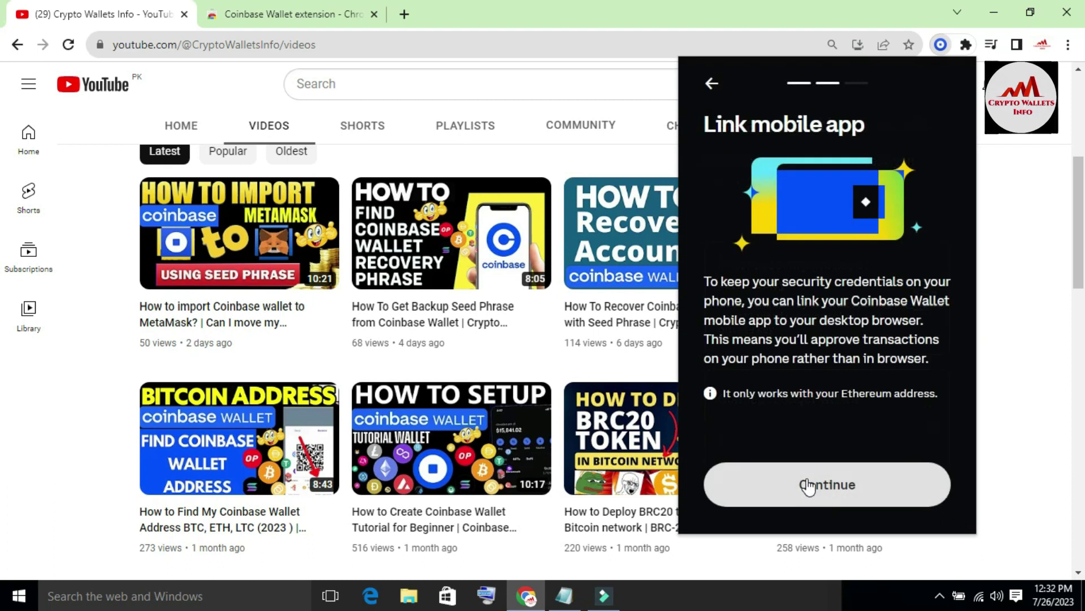
pyautogui.click(710, 85)
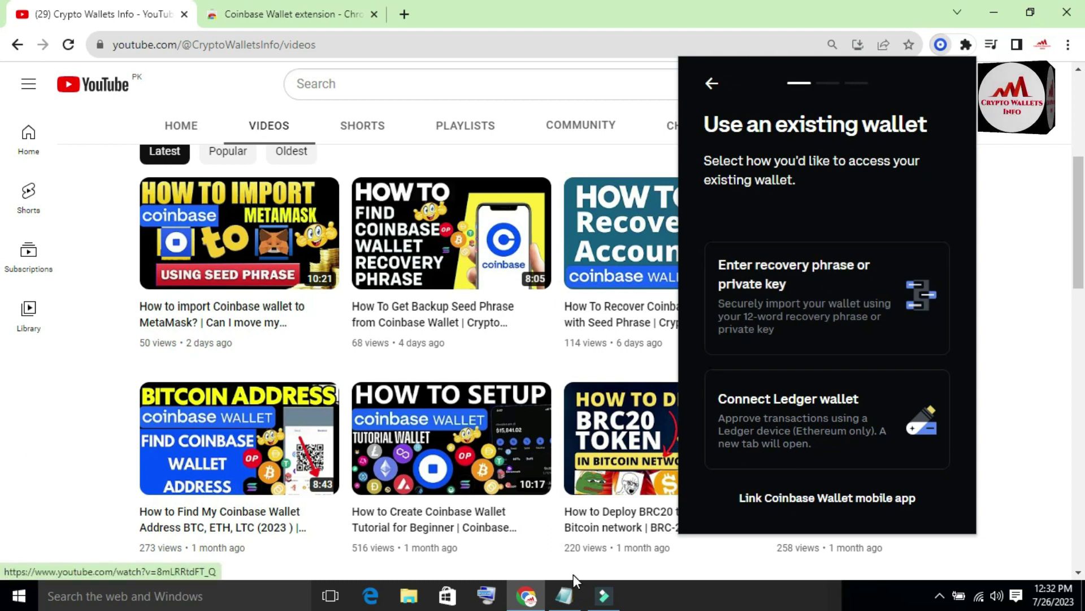
# Check the recovery phrase in Notepad, then choose 'Enter recovery phrase or private key'.
pyautogui.click(569, 588)
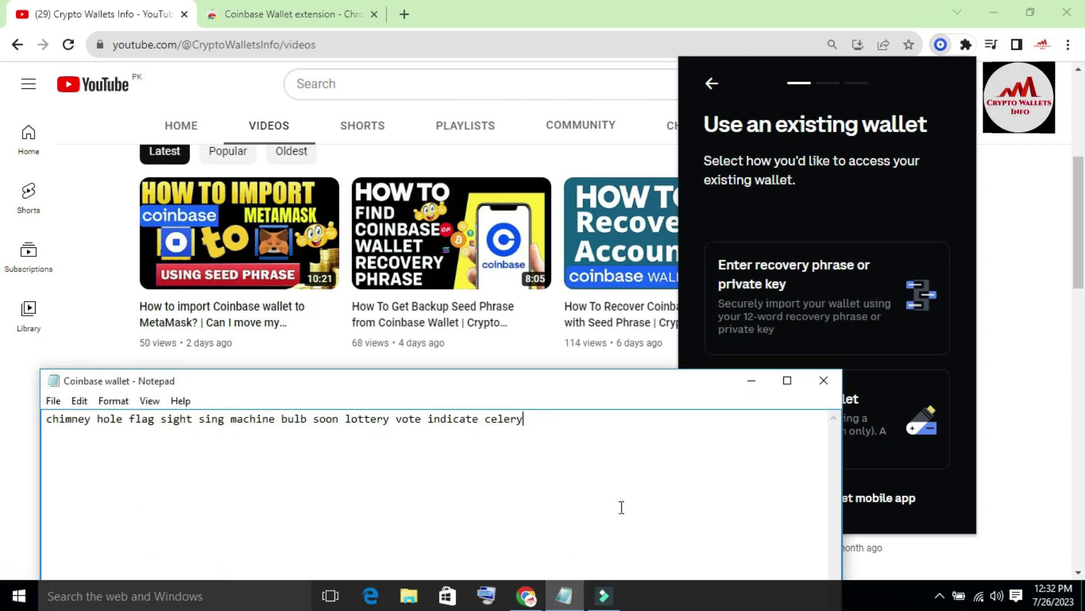
pyautogui.click(732, 363)
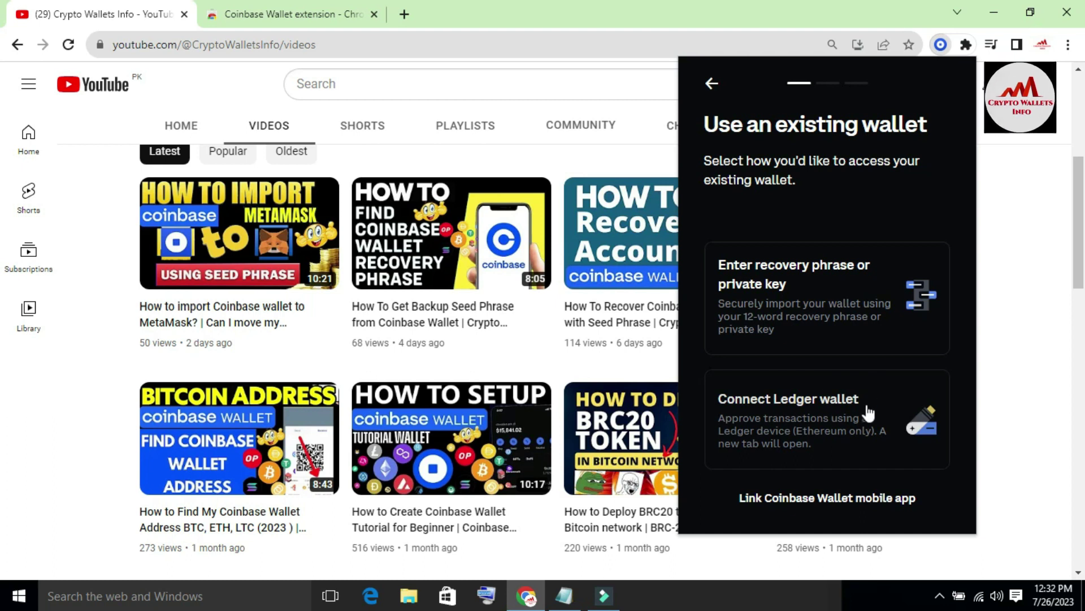
pyautogui.click(807, 302)
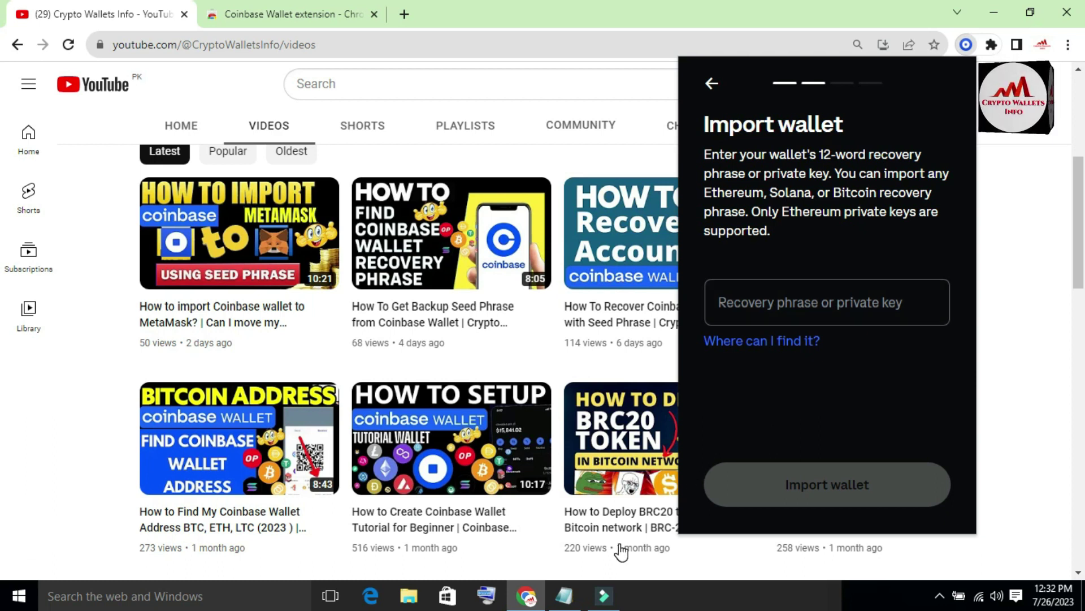
# Copy the 12-word recovery phrase from Notepad and paste it into the Recovery phrase field.
pyautogui.click(564, 597)
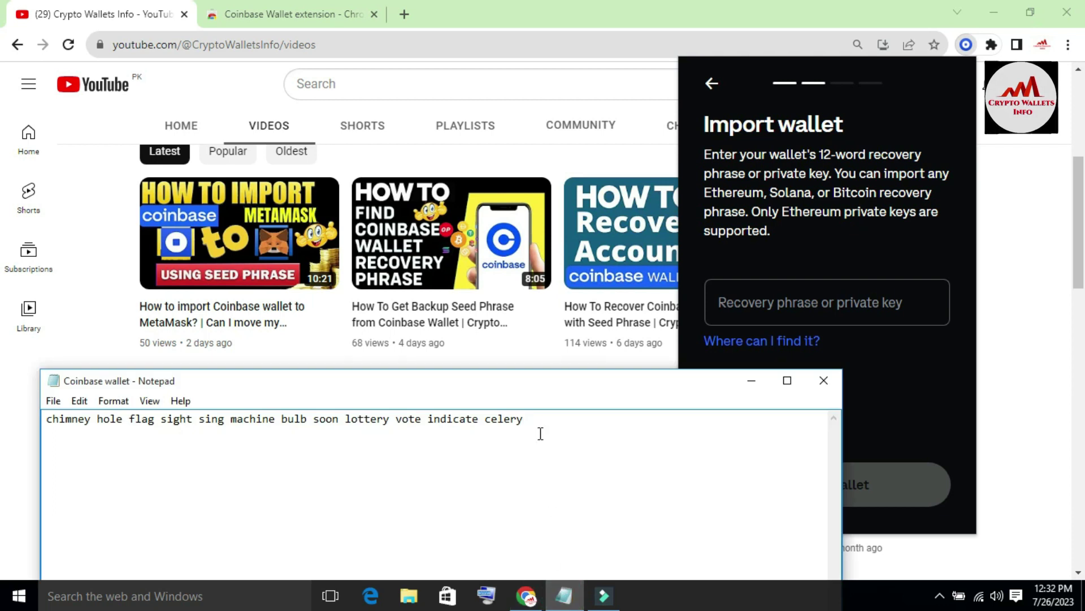
pyautogui.click(535, 417)
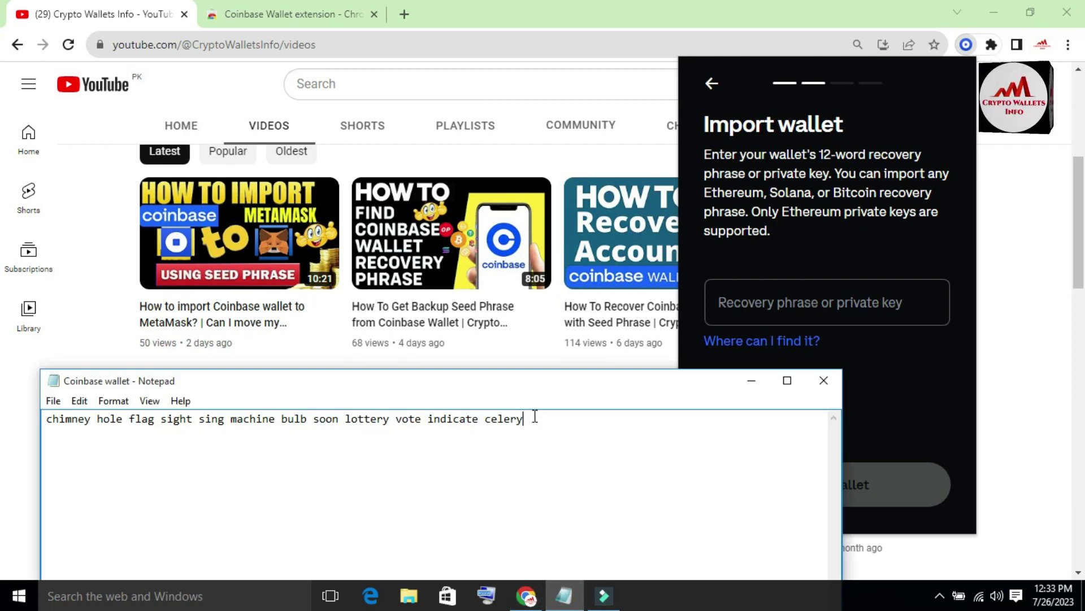
pyautogui.hotkey('ctrl', 'a')
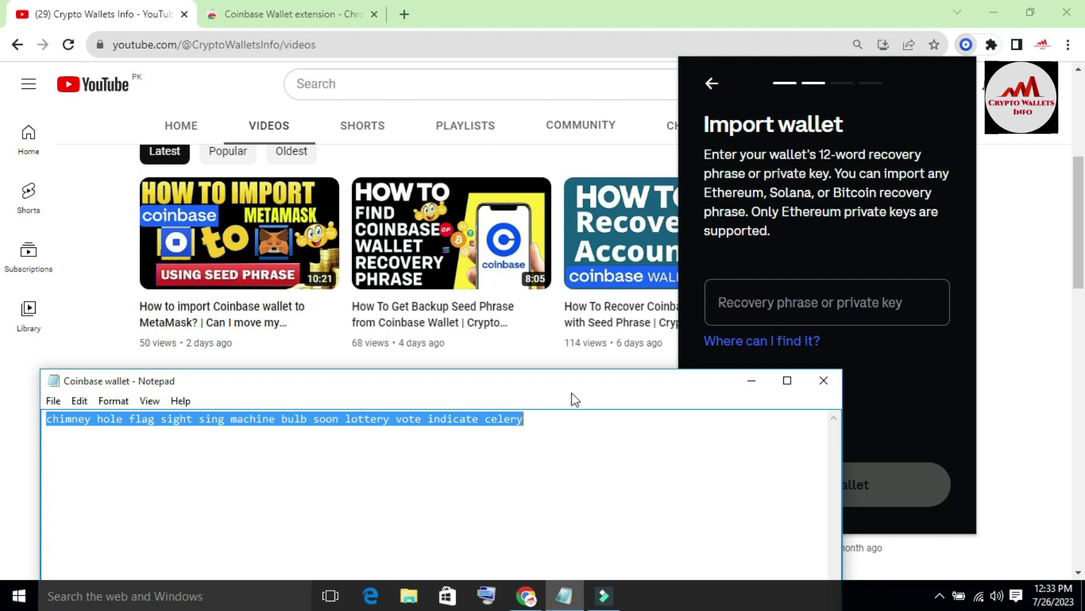
pyautogui.click(729, 305)
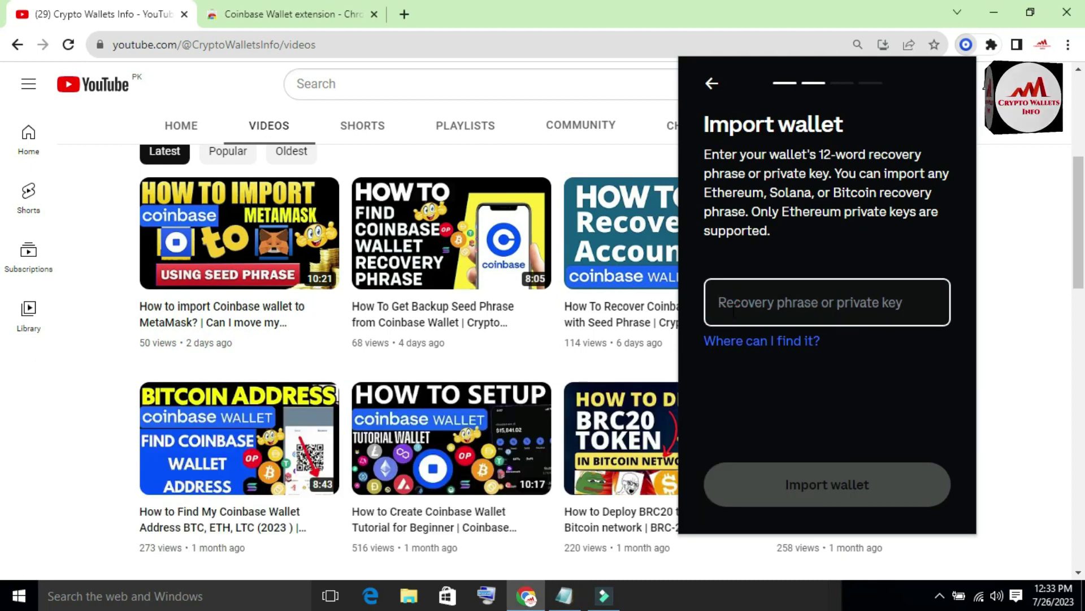
pyautogui.hotkey('ctrl', 'v')
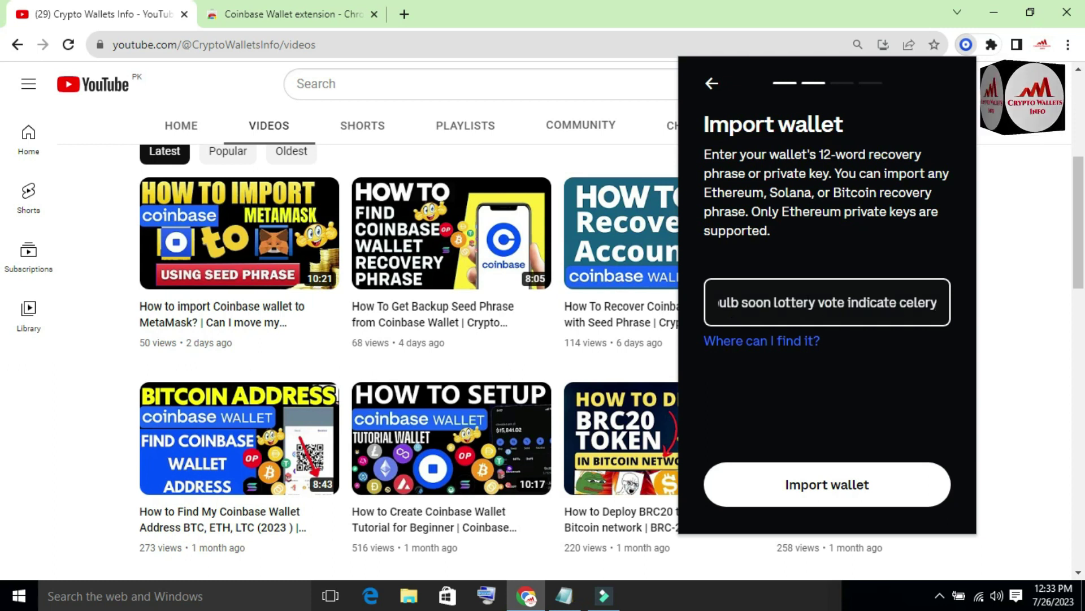
# Import the wallet, enter the new password in both fields, accept the terms and submit.
pyautogui.click(834, 487)
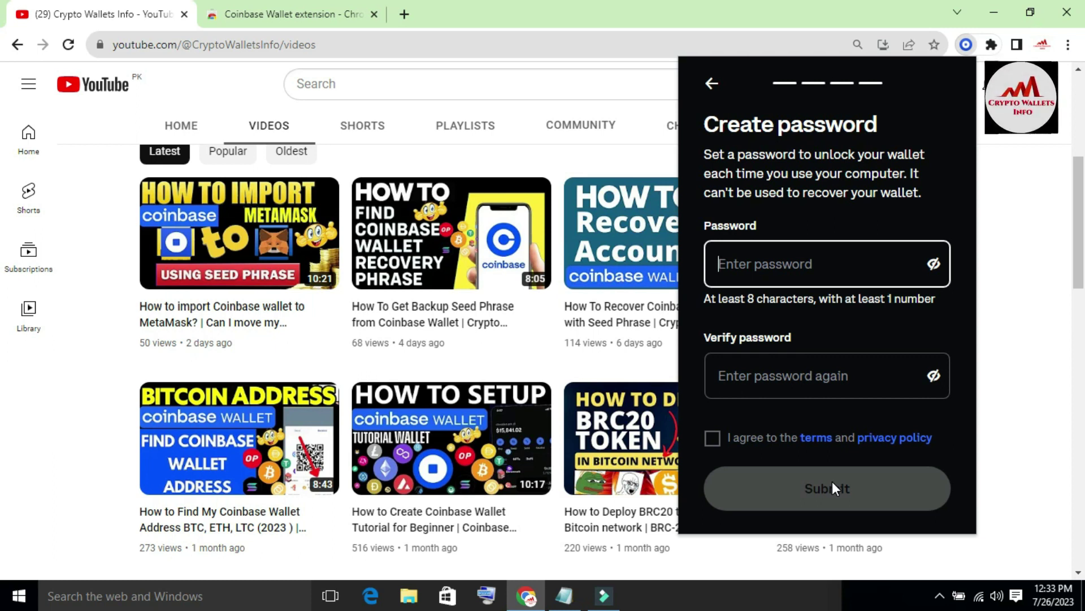
pyautogui.write('abcd')
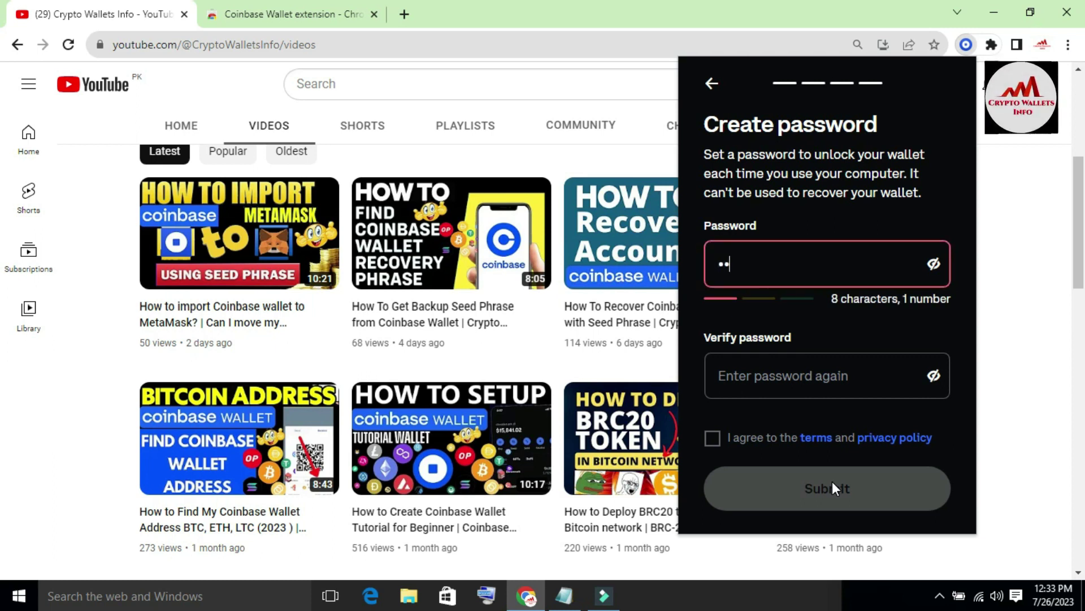
pyautogui.write('efg1')
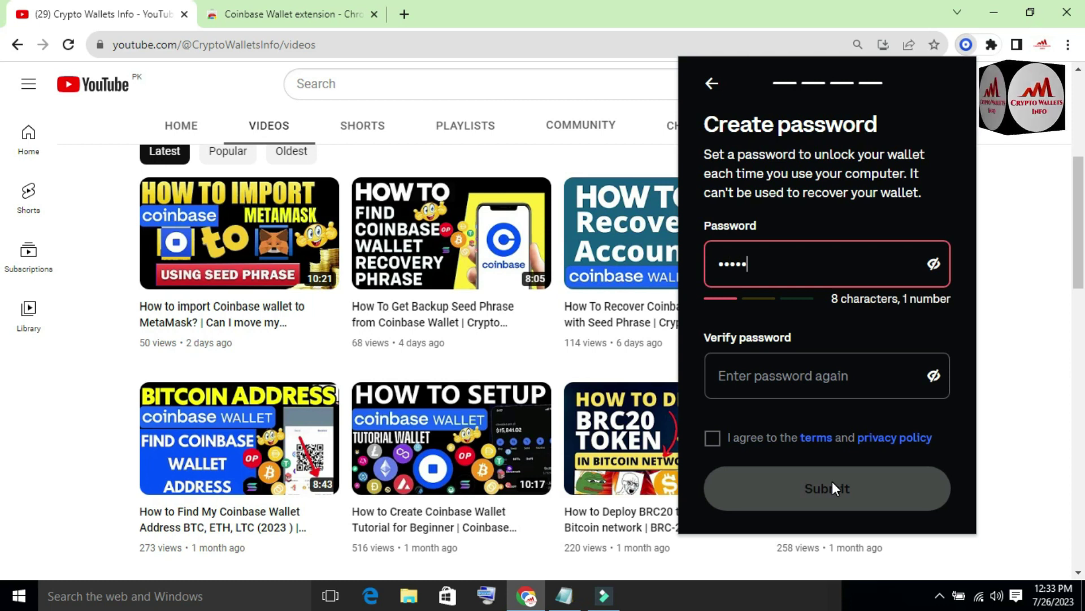
pyautogui.click(814, 368)
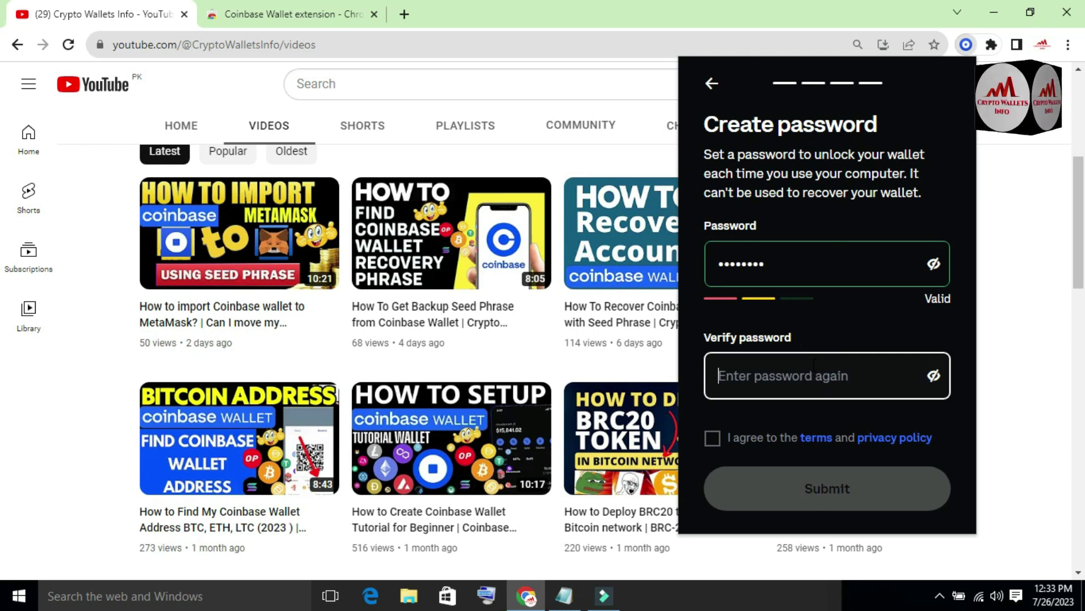
pyautogui.write('abcde')
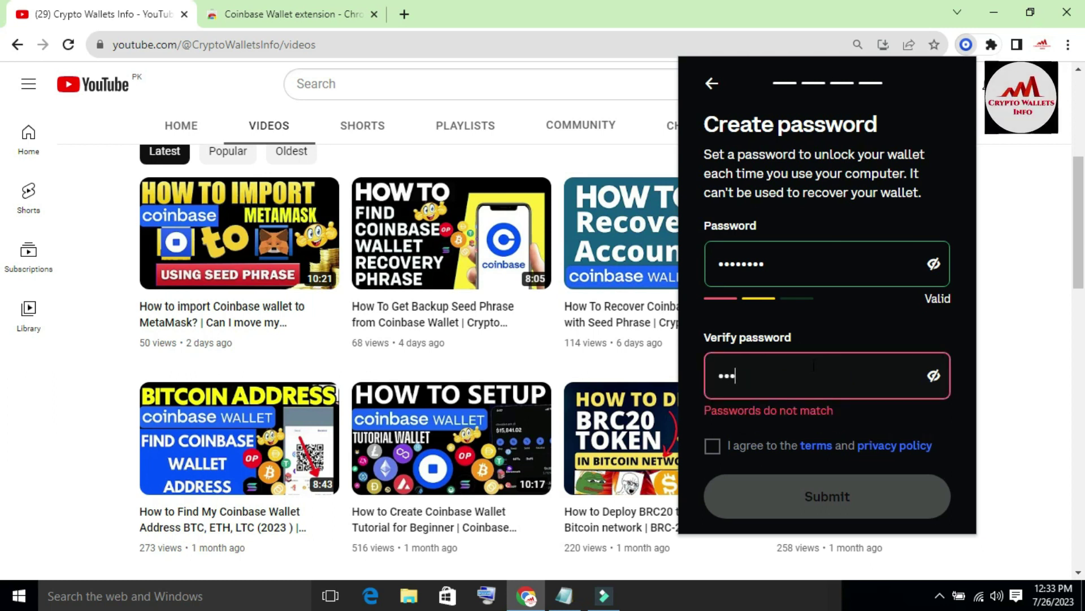
pyautogui.write('••')
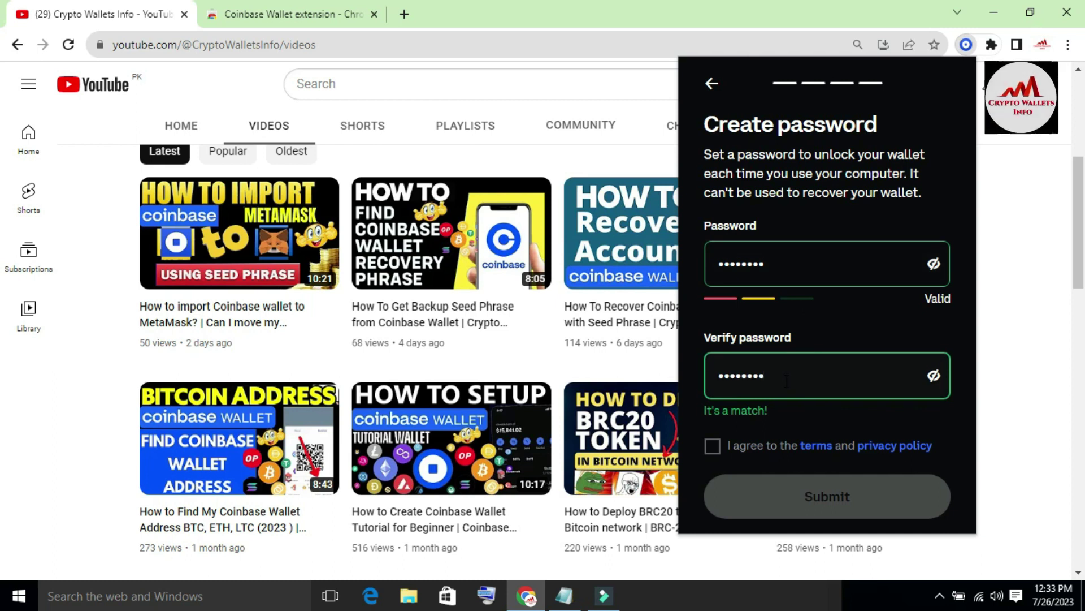
pyautogui.click(714, 447)
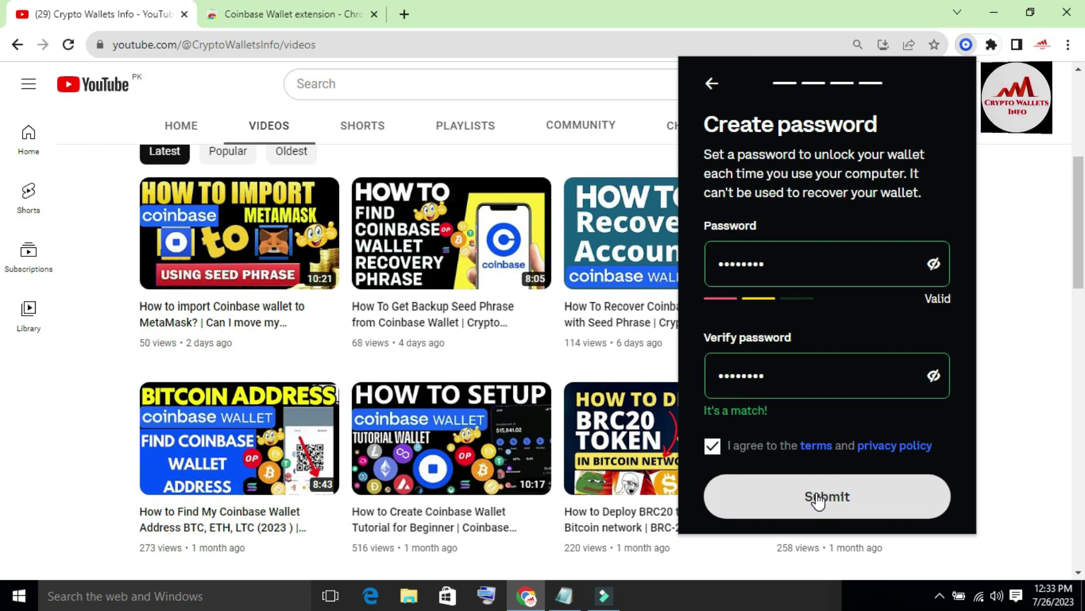
pyautogui.click(818, 498)
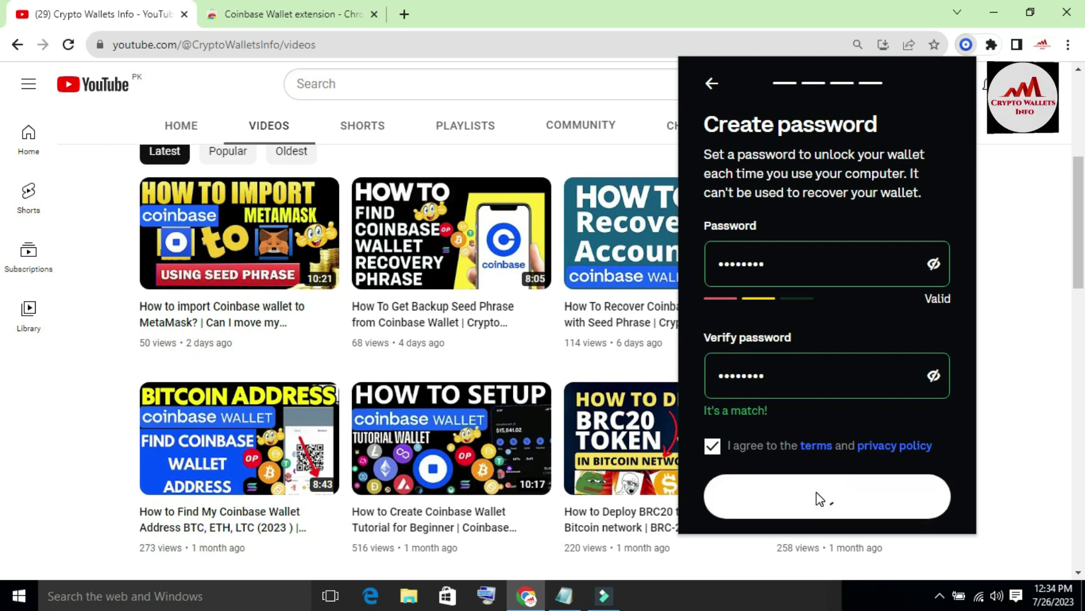